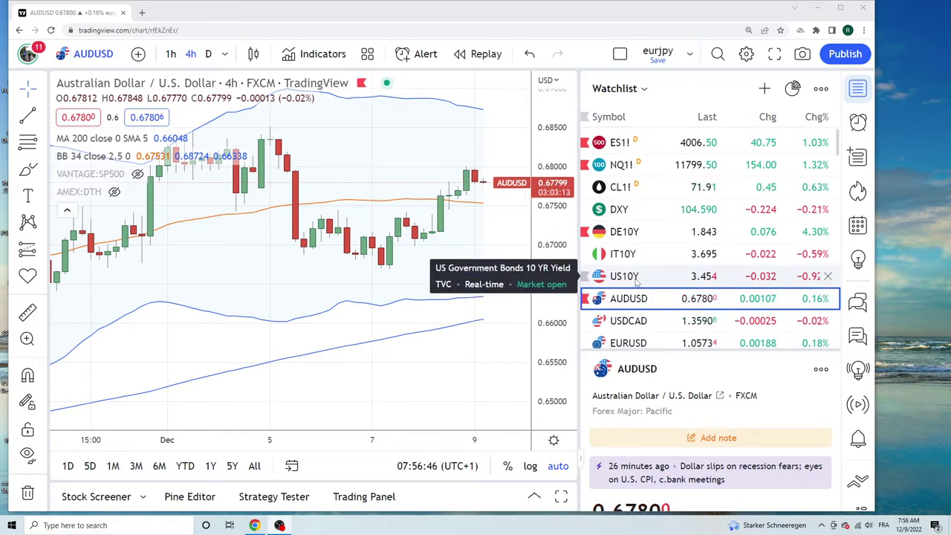
# Open the US10Y Treasury yield chart from the watchlist and set it to the 1D timeframe
pyautogui.click(636, 278)
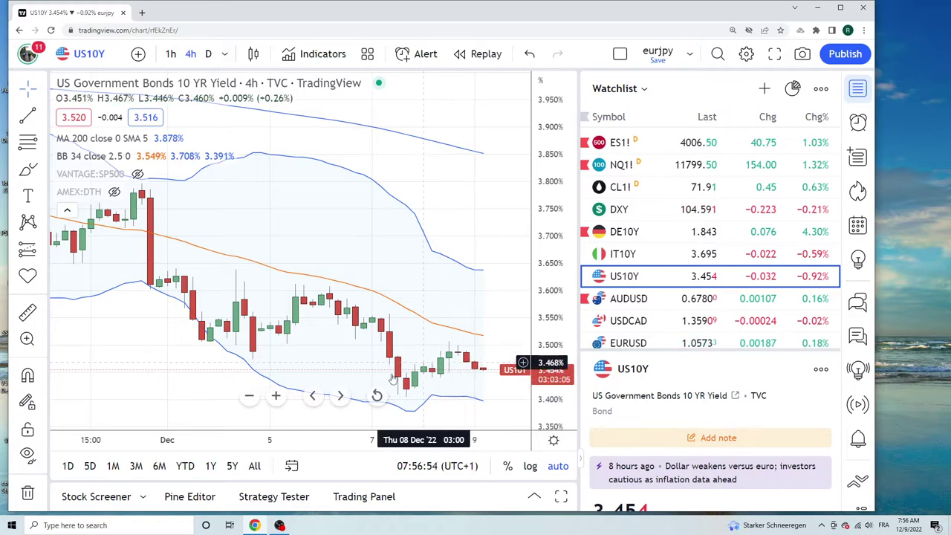
pyautogui.press('d')
pyautogui.press('Return')
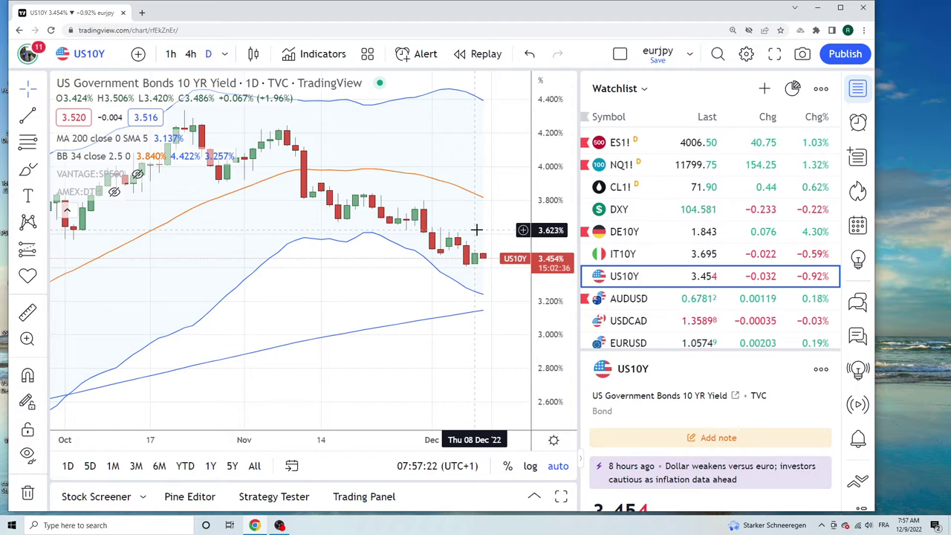
# Select AUDUSD in the watchlist to chart it on daily candles
pyautogui.click(711, 300)
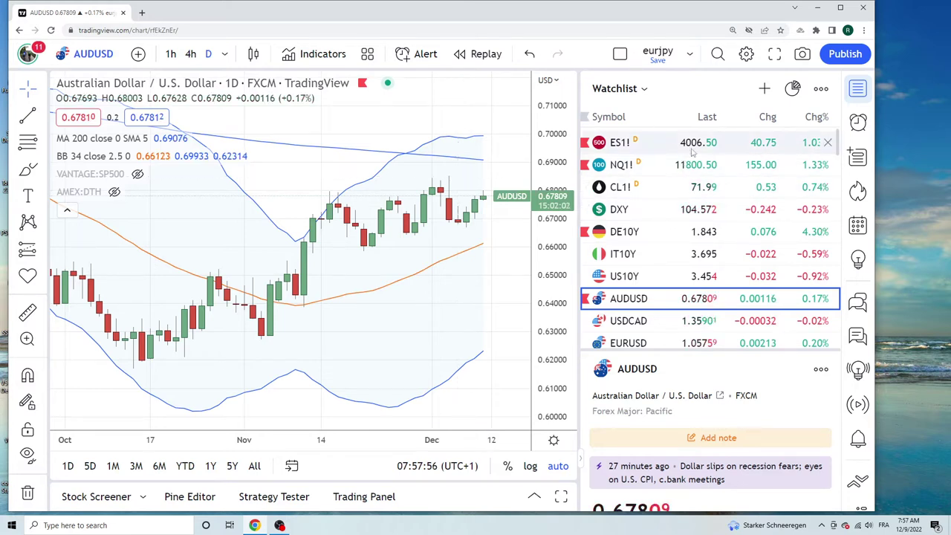
# Flip through the ES1! and NQ1! futures charts, ending on CL1! crude oil daily
pyautogui.click(720, 142)
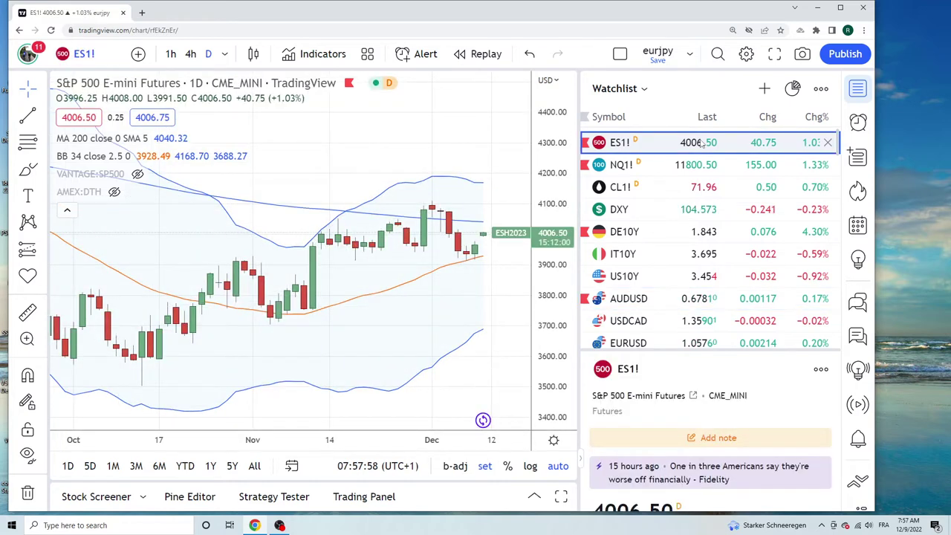
pyautogui.click(690, 166)
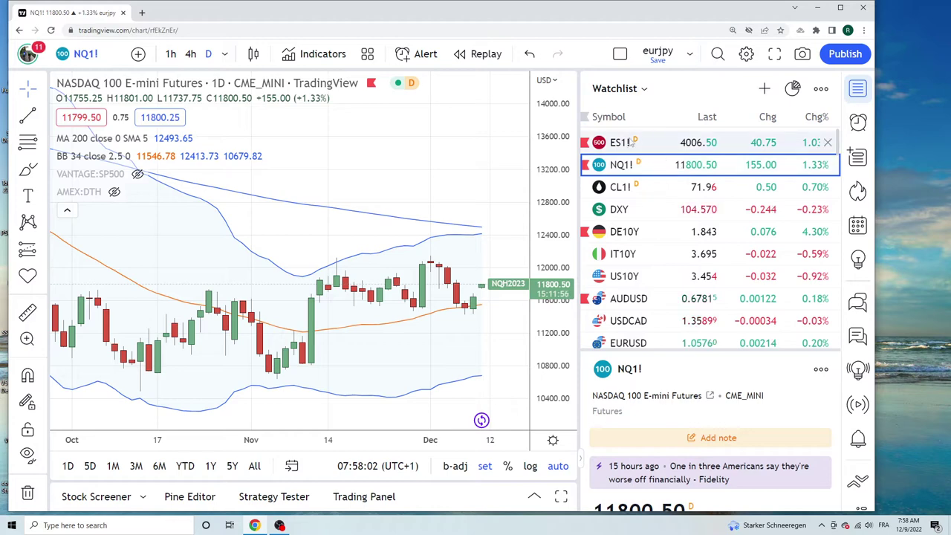
pyautogui.click(638, 191)
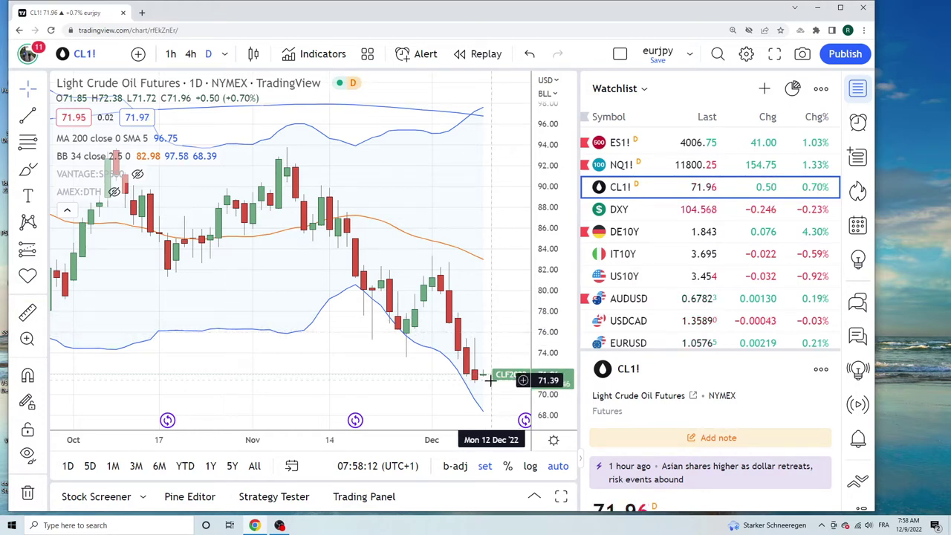
# Zoom out and pan the CL1! chart back to July, then scroll the watchlist down
pyautogui.scroll(-5, 286, 187)
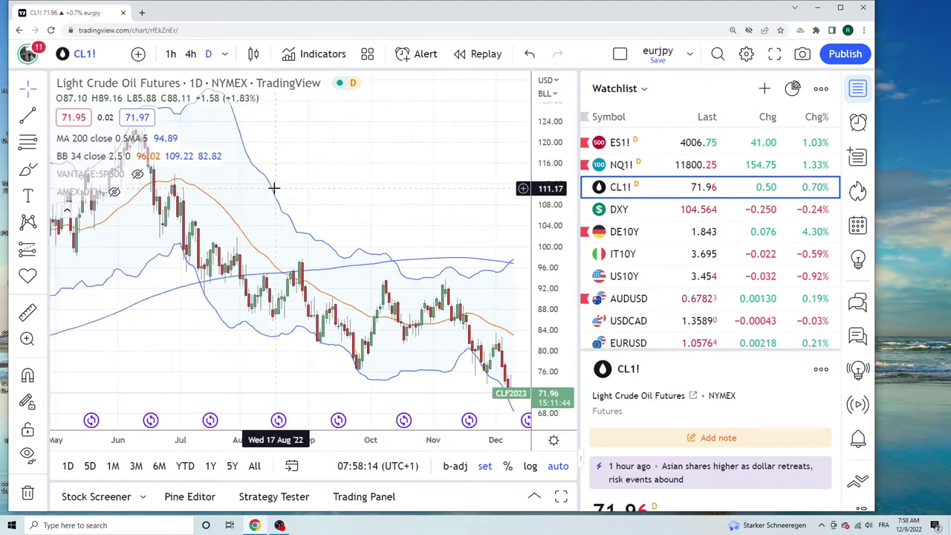
pyautogui.hscroll(5, 305, 156)
pyautogui.scroll(-1, 305, 156)
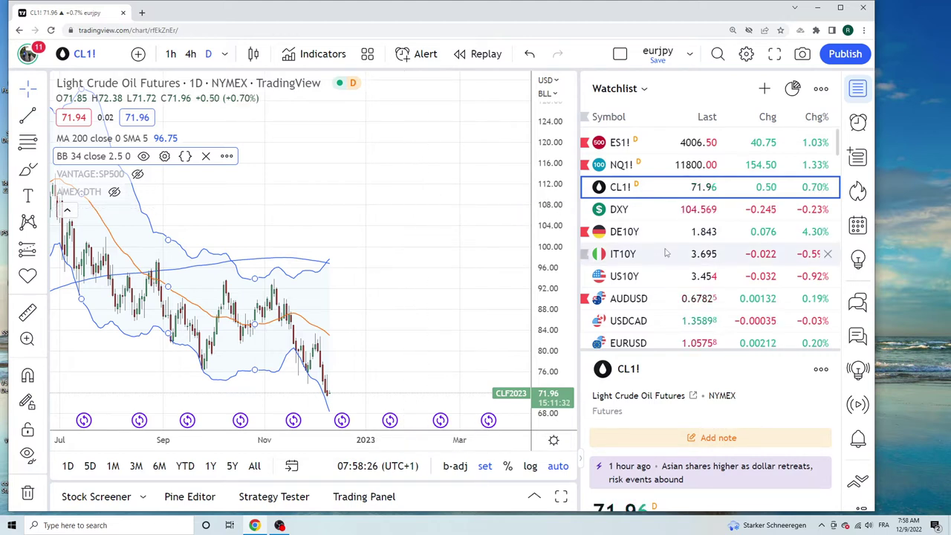
pyautogui.scroll(-1, 661, 260)
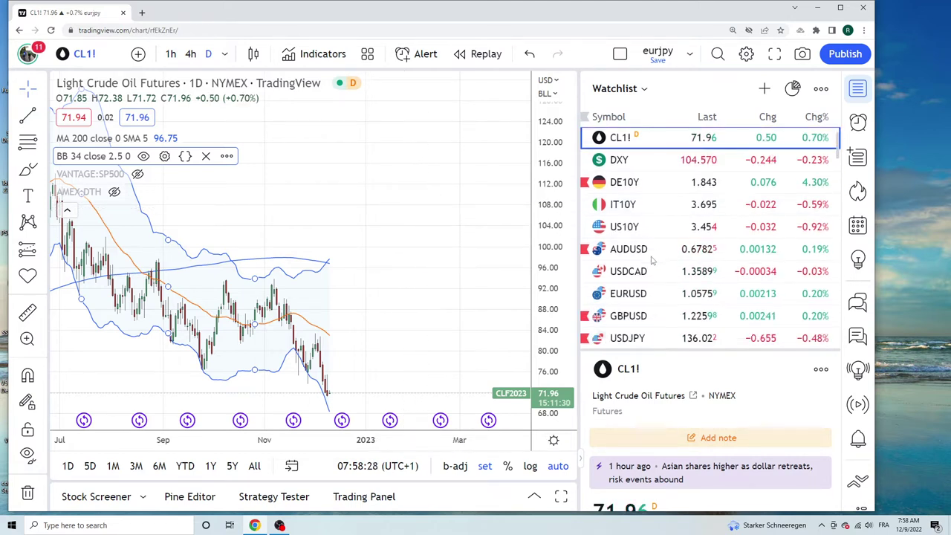
# Open USDCAD, zoom in to show earlier candles, and switch to the 4h timeframe
pyautogui.click(639, 272)
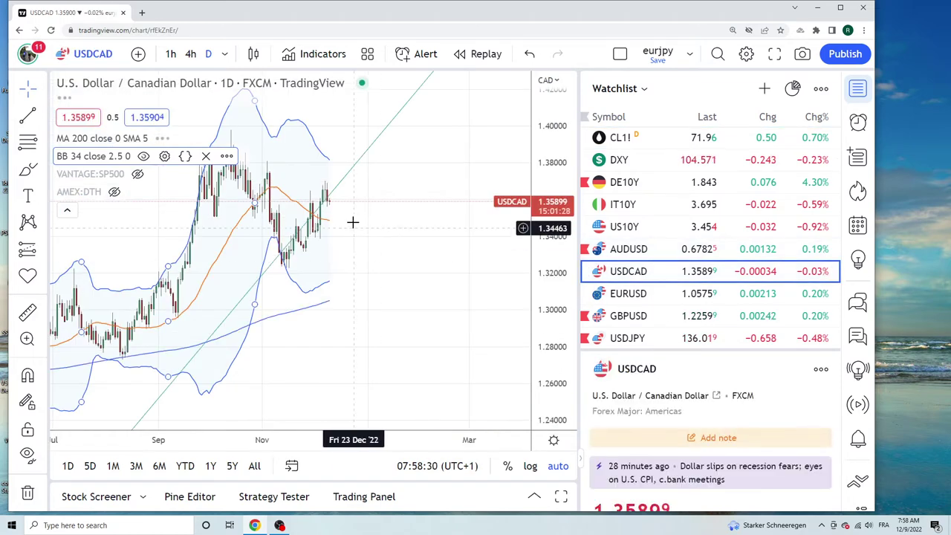
pyautogui.scroll(4, 411, 210)
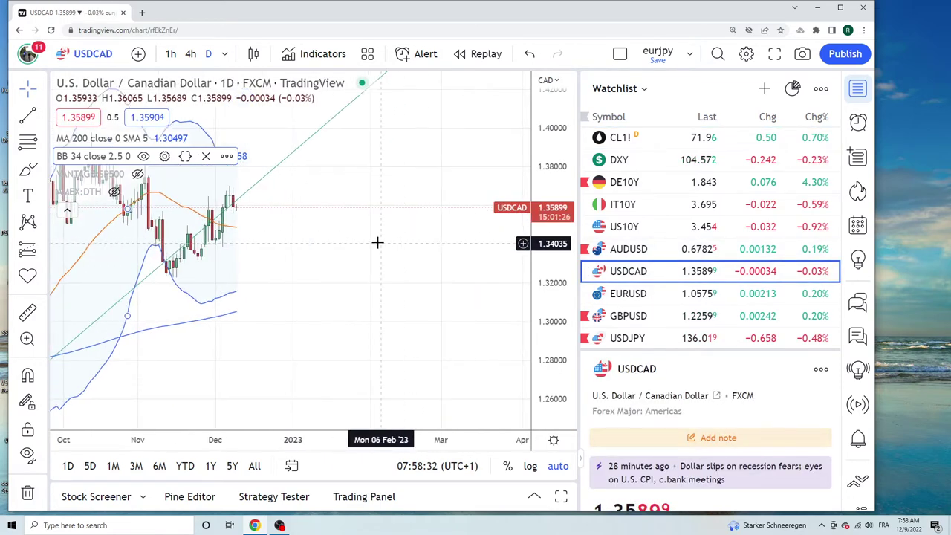
pyautogui.moveTo(392, 231); pyautogui.dragTo(445, 229)
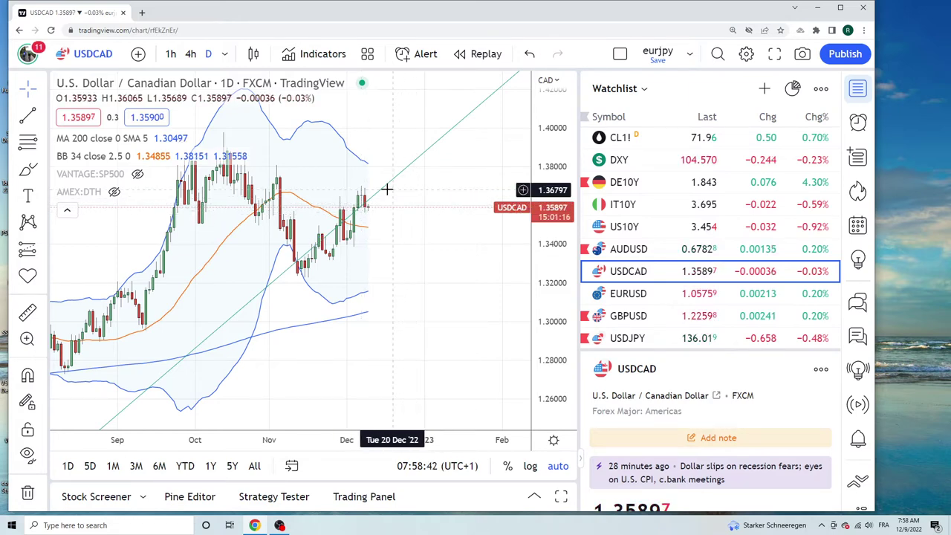
pyautogui.click(191, 54)
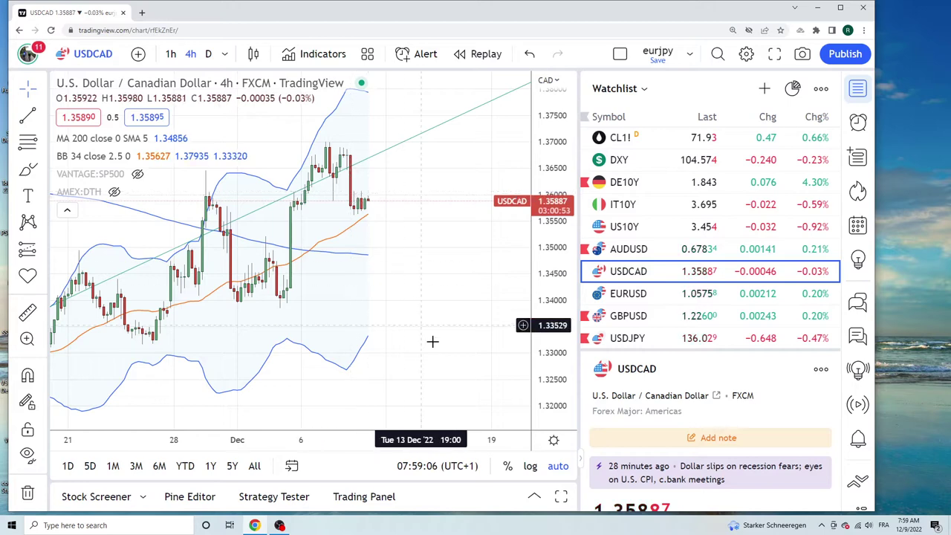
# Select EURUSD in the watchlist to view its 4-hour chart
pyautogui.click(641, 295)
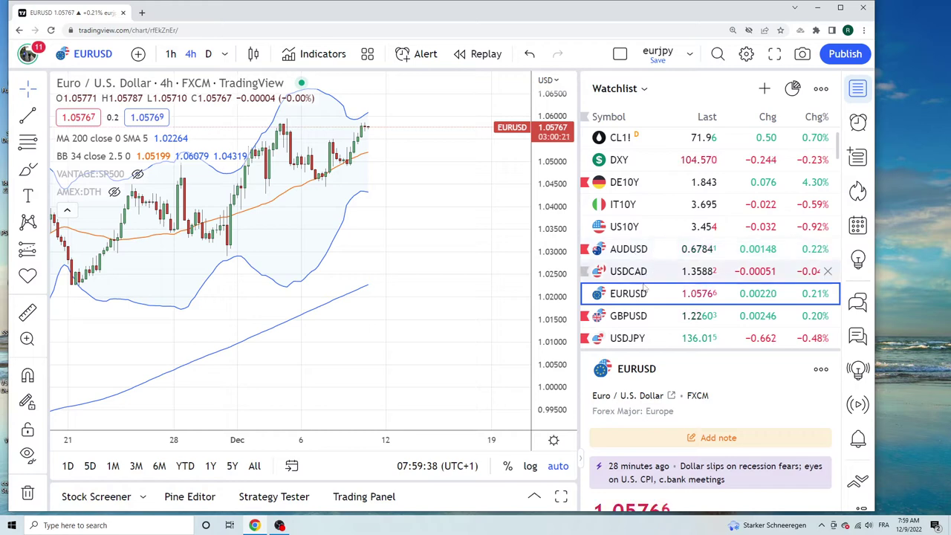
# Select GBPUSD in the watchlist to view its 4-hour chart
pyautogui.click(640, 316)
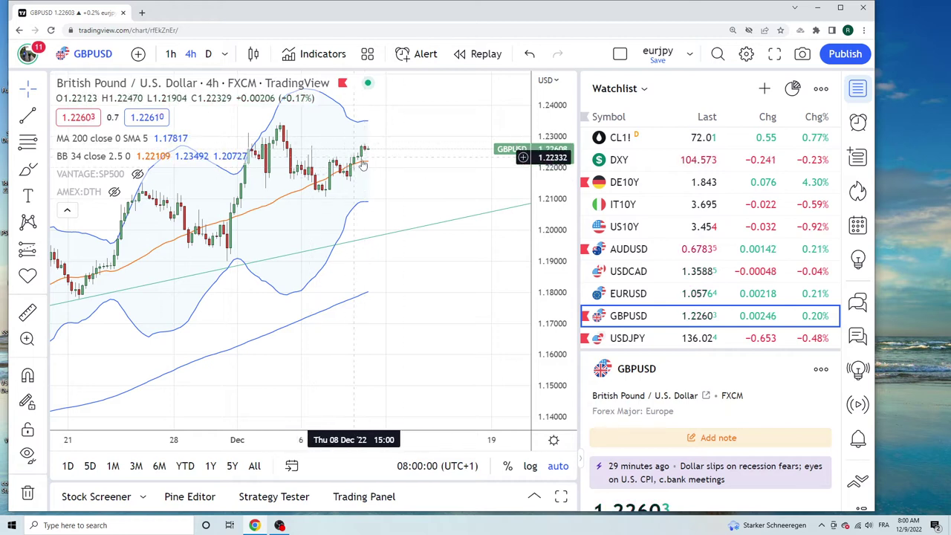
# Scroll the watchlist down and select USDJPY to view its 4-hour chart
pyautogui.scroll(-1, 632, 238)
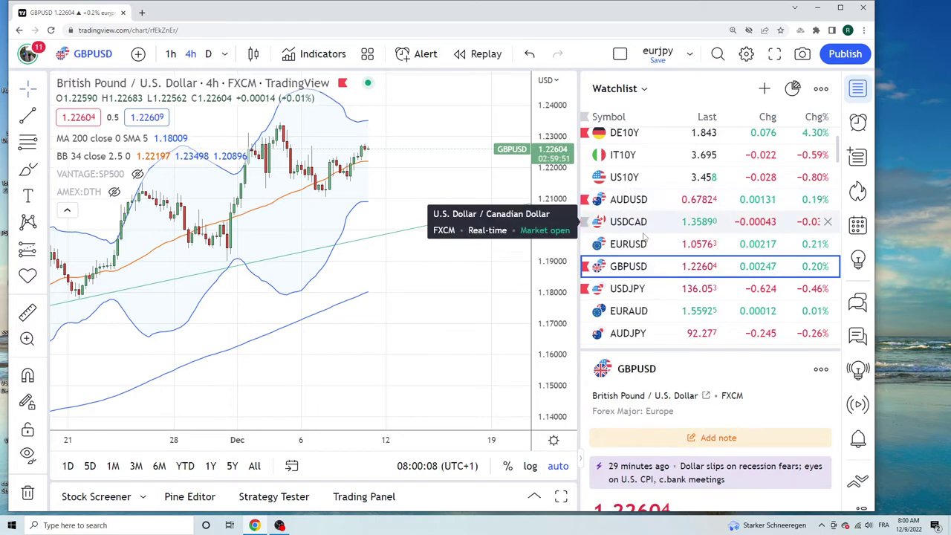
pyautogui.click(627, 290)
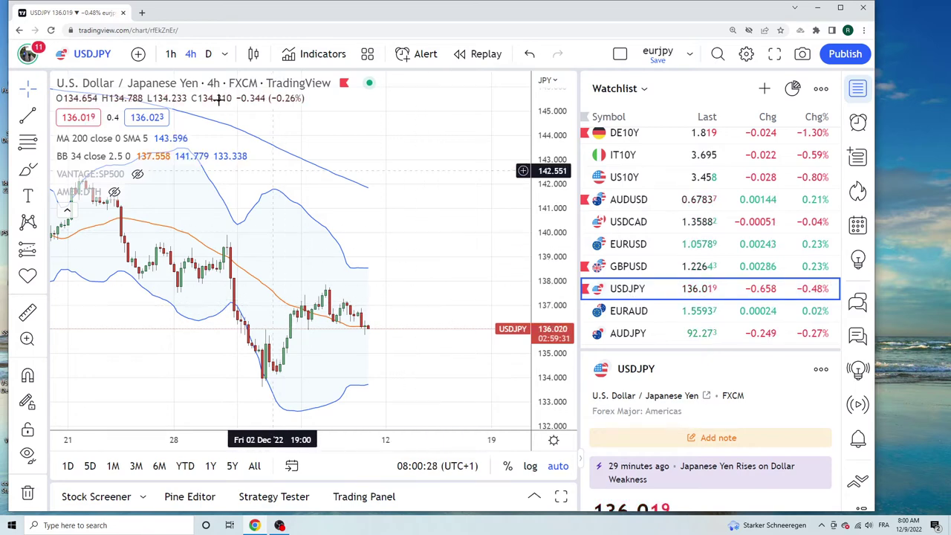
# Switch USDJPY to the D timeframe, then open the EURAUD daily chart
pyautogui.click(208, 53)
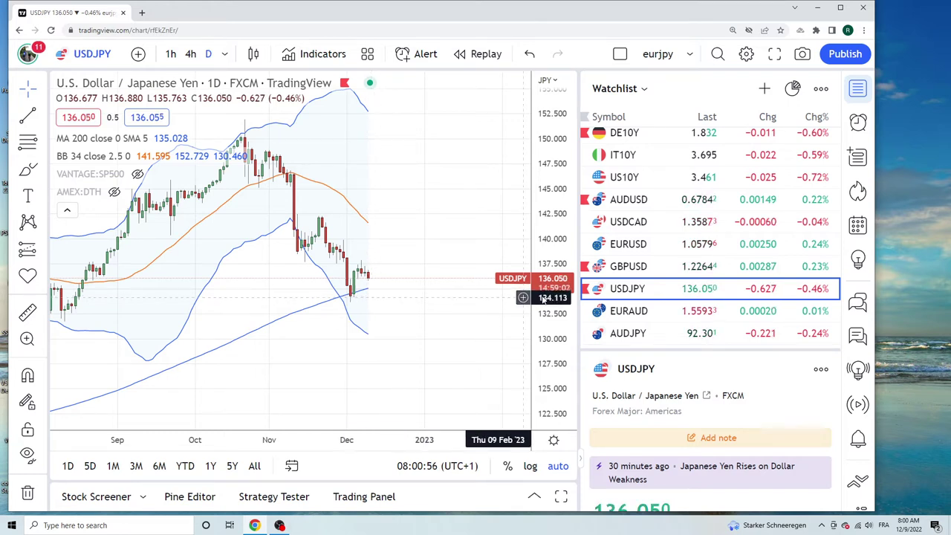
pyautogui.click(630, 311)
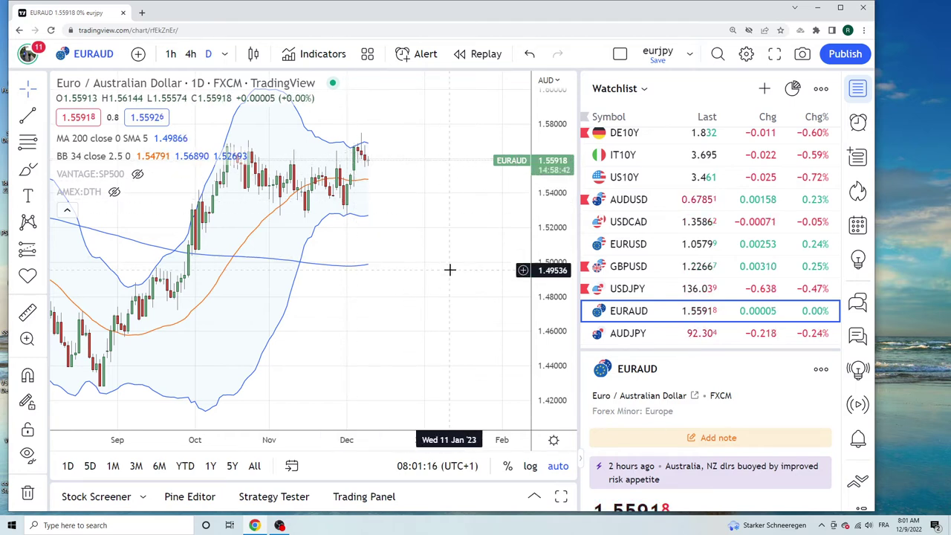
# View the AUDJPY chart, then scroll the watchlist and open EURCAD on the daily timeframe
pyautogui.click(644, 338)
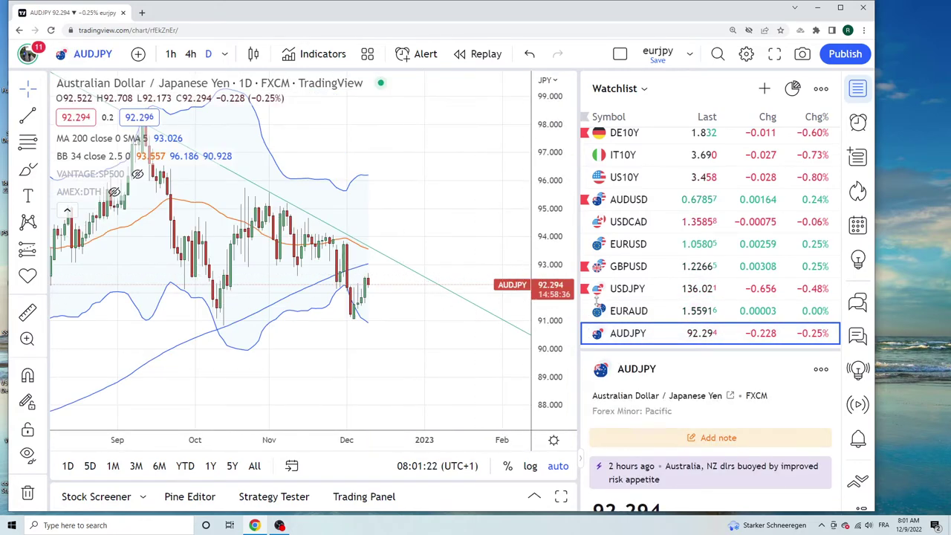
pyautogui.scroll(-1, 668, 312)
pyautogui.click(628, 256)
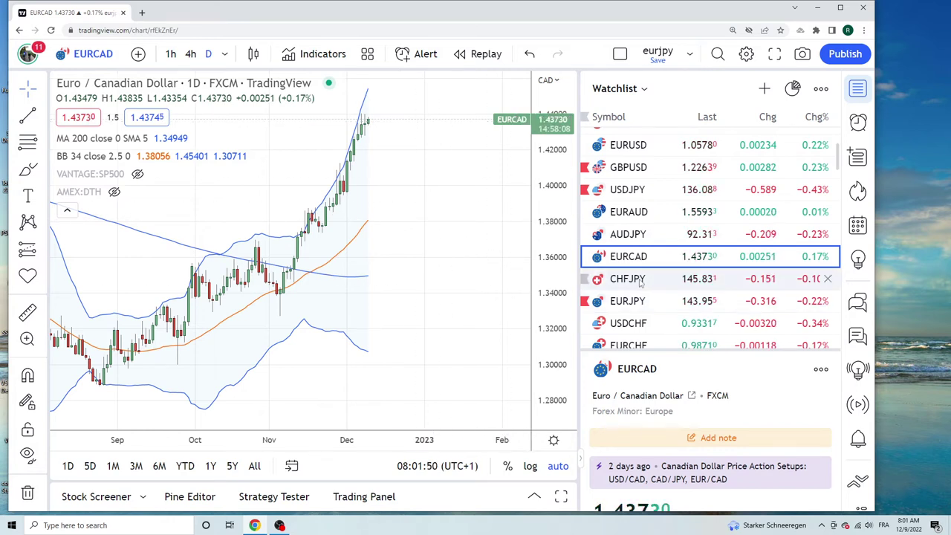
# Open the EURJPY daily chart from the watchlist, then advance to USDCHF
pyautogui.scroll(-2, 652, 280)
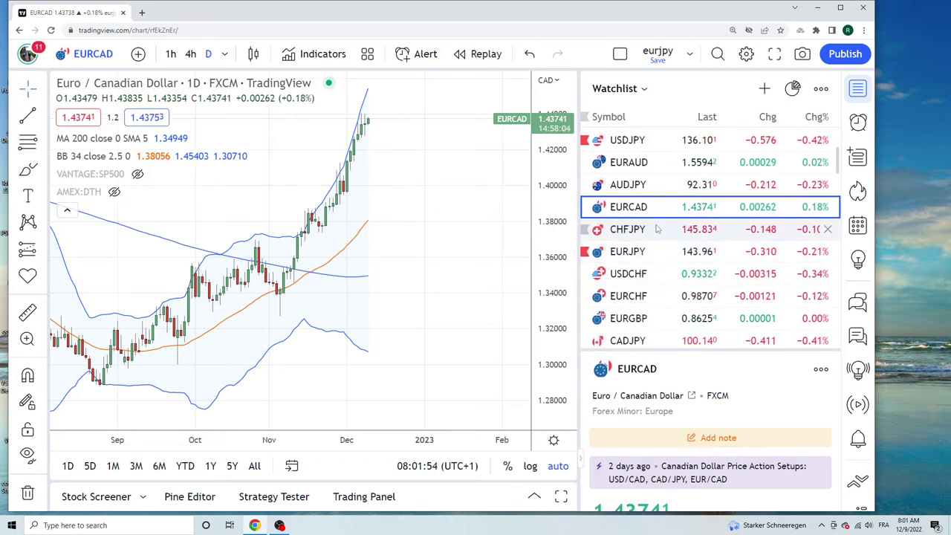
pyautogui.click(639, 251)
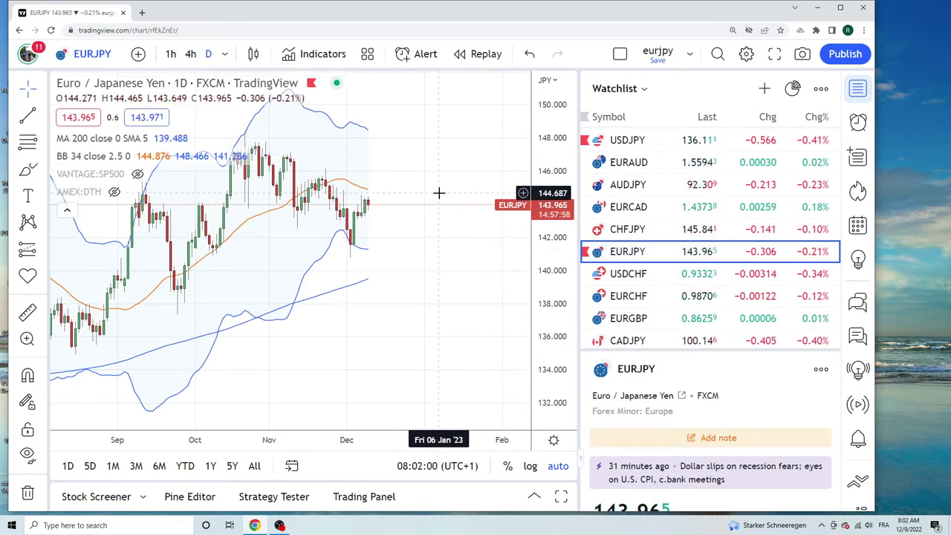
pyautogui.press('Down')
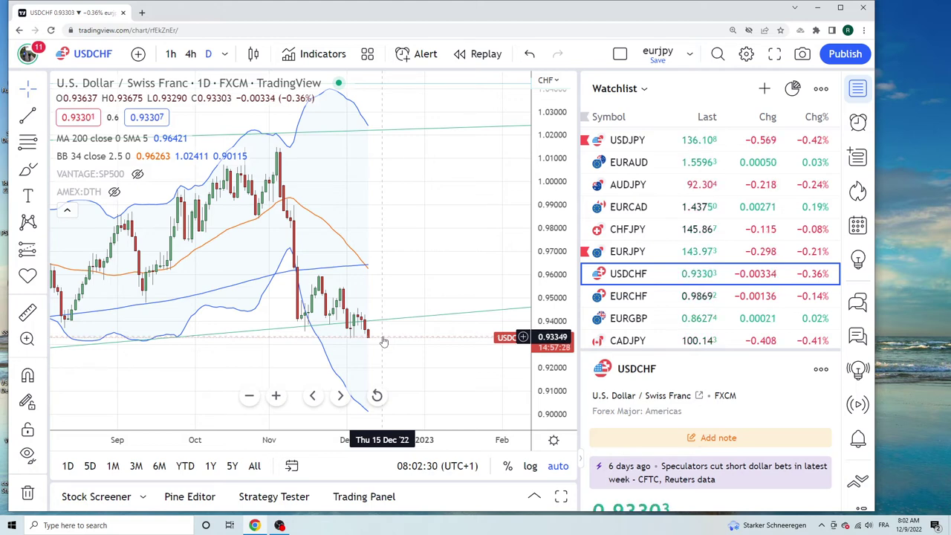
# Review the EURCHF, EURGBP and CADJPY daily charts in turn, then open CADCHF
pyautogui.click(633, 298)
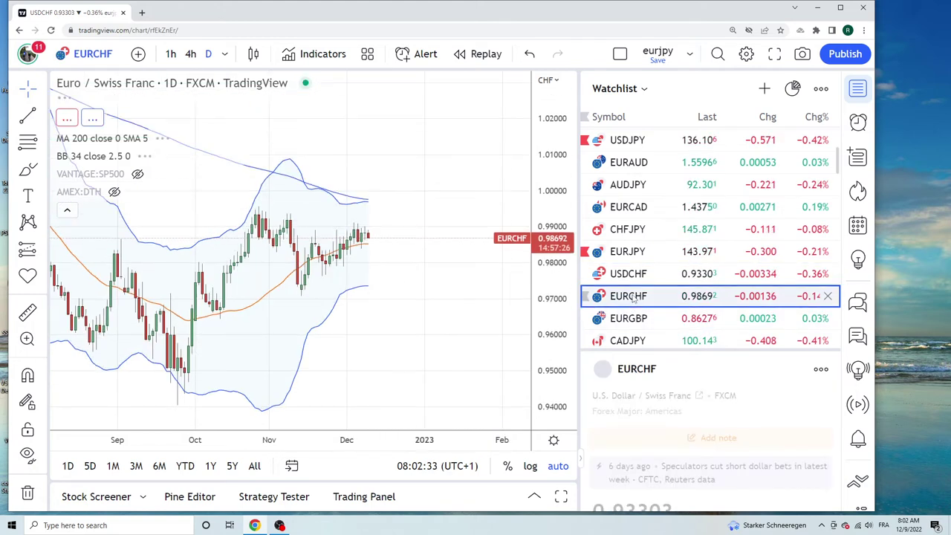
pyautogui.press('Down')
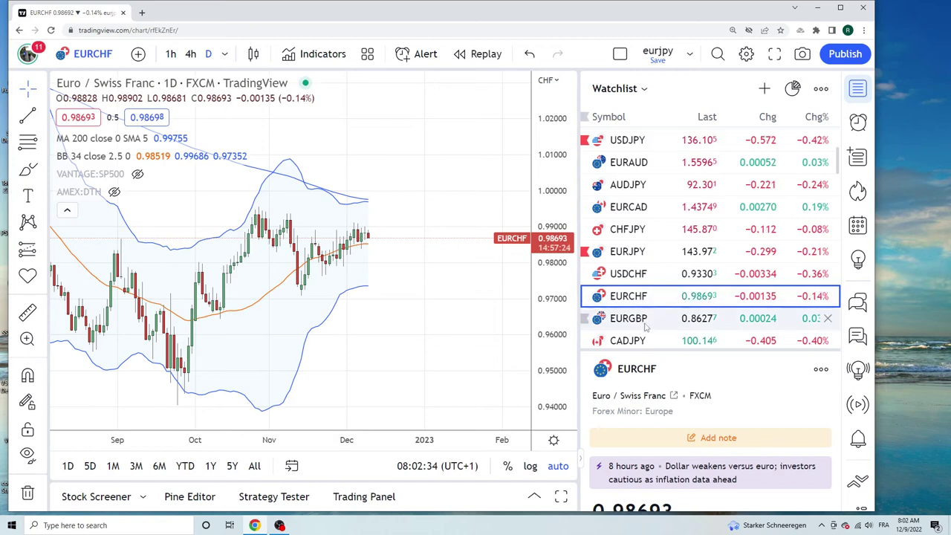
pyautogui.press('Down')
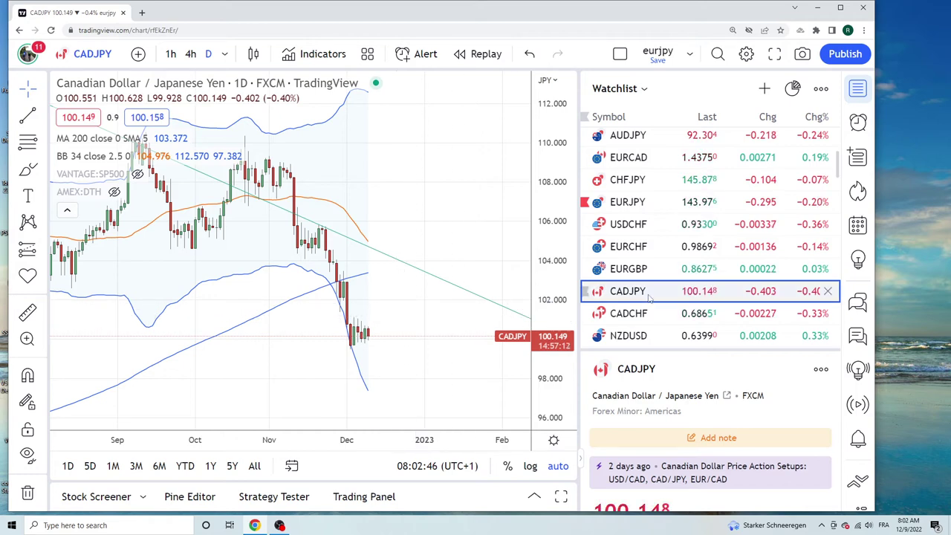
pyautogui.click(635, 318)
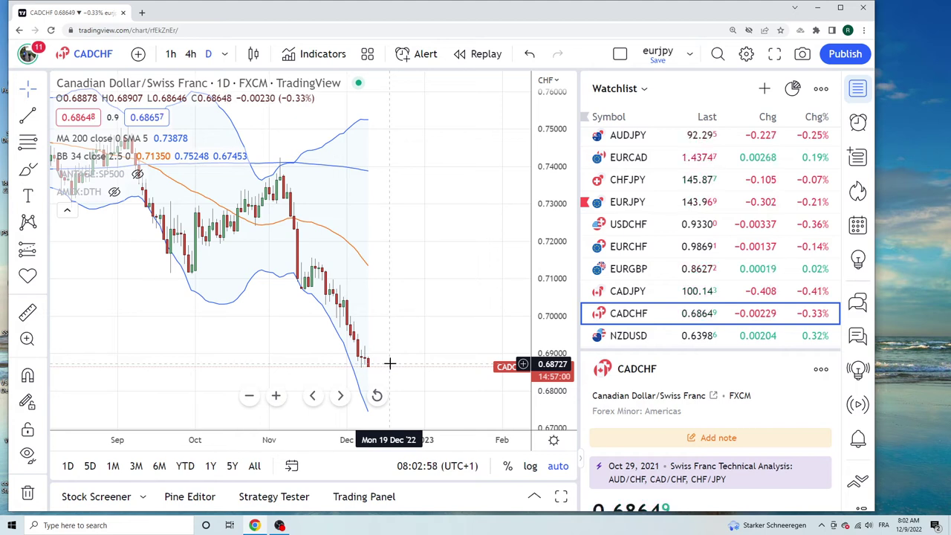
pyautogui.scroll(-2, 624, 291)
# Open the NZDUSD daily chart, with price near 0.6401 just above its 200 SMA
pyautogui.click(635, 292)
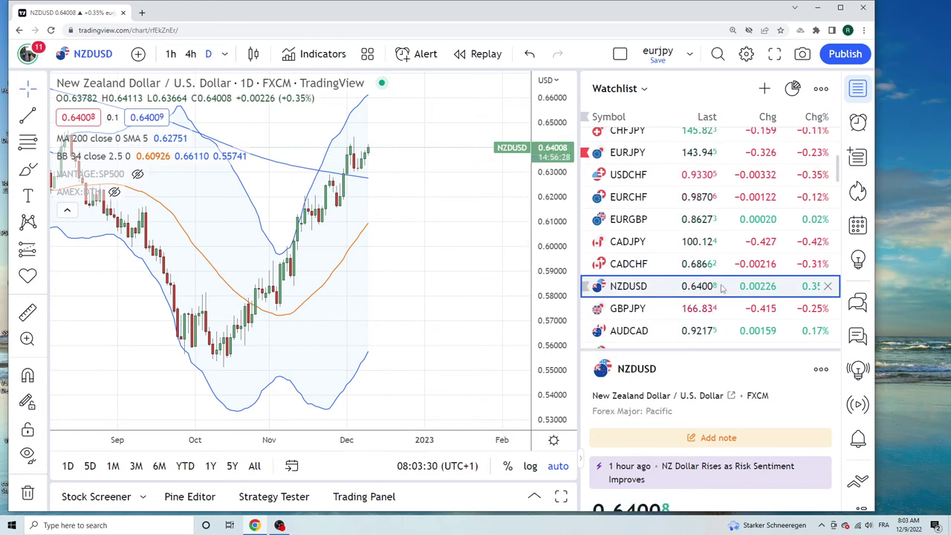
pyautogui.scroll(-1, 690, 279)
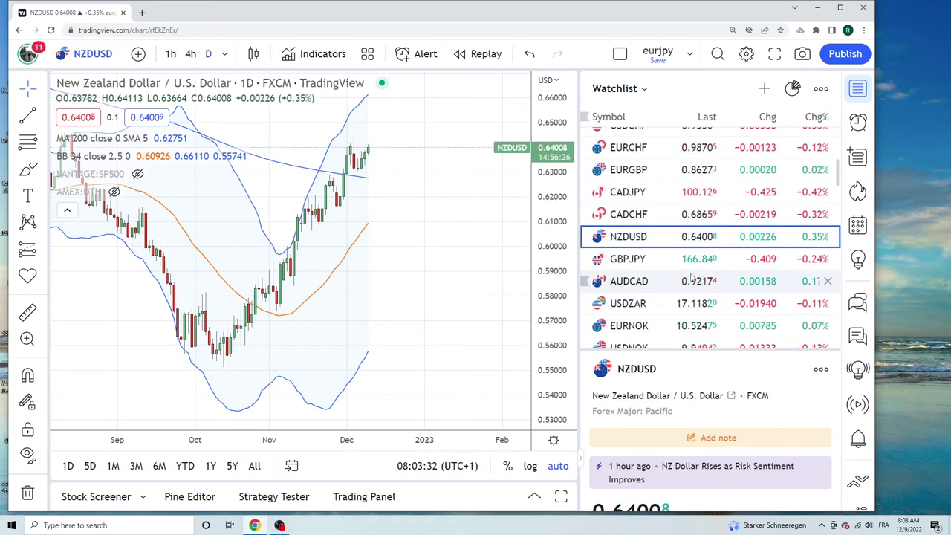
pyautogui.scroll(-1, 693, 280)
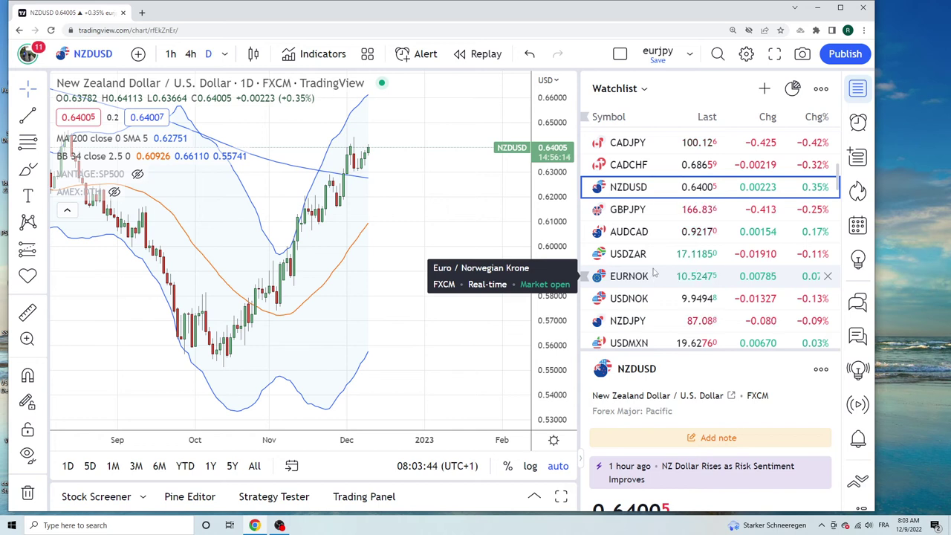
pyautogui.scroll(1, 684, 272)
pyautogui.scroll(3, 684, 271)
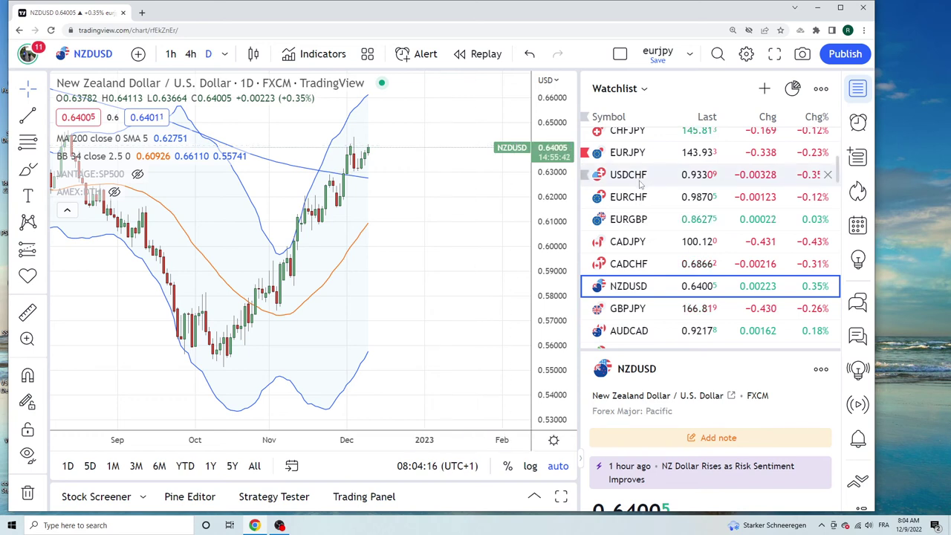
pyautogui.scroll(4, 638, 182)
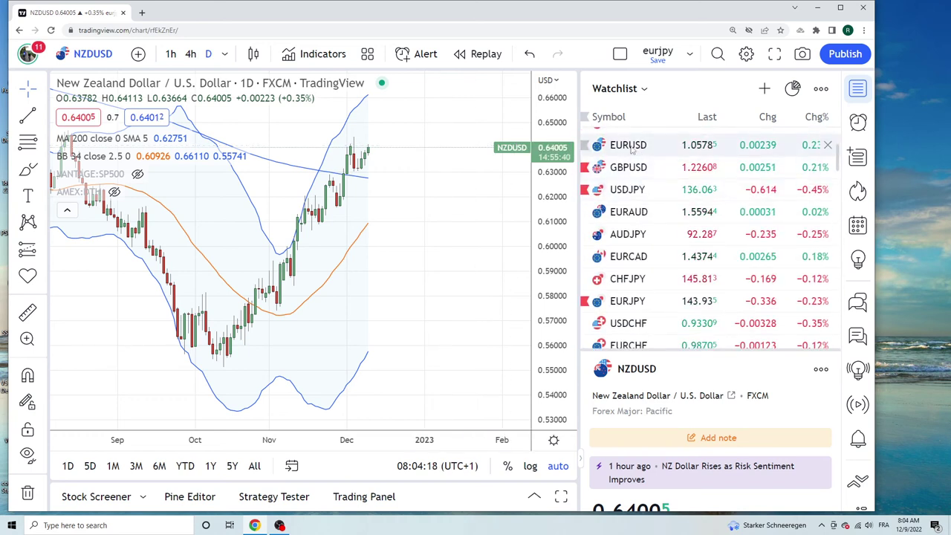